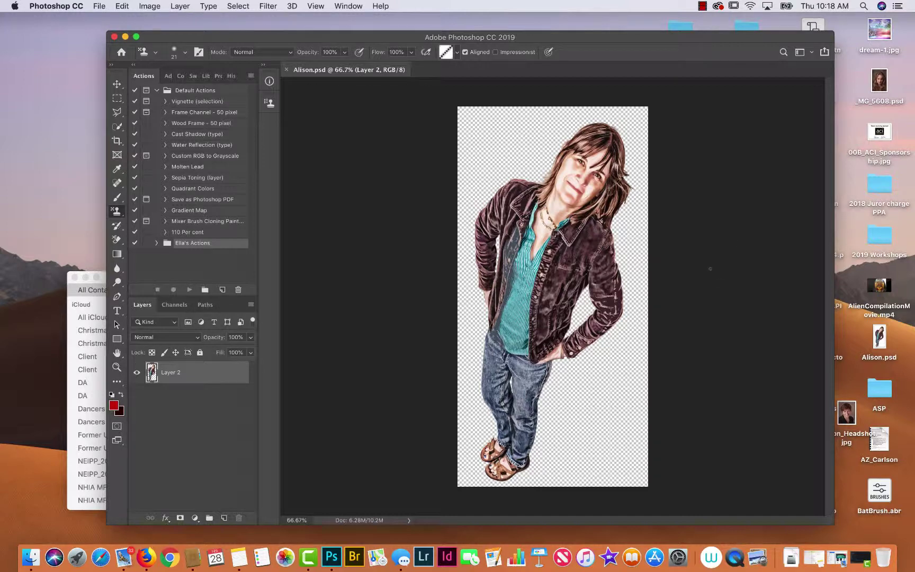
key("e")
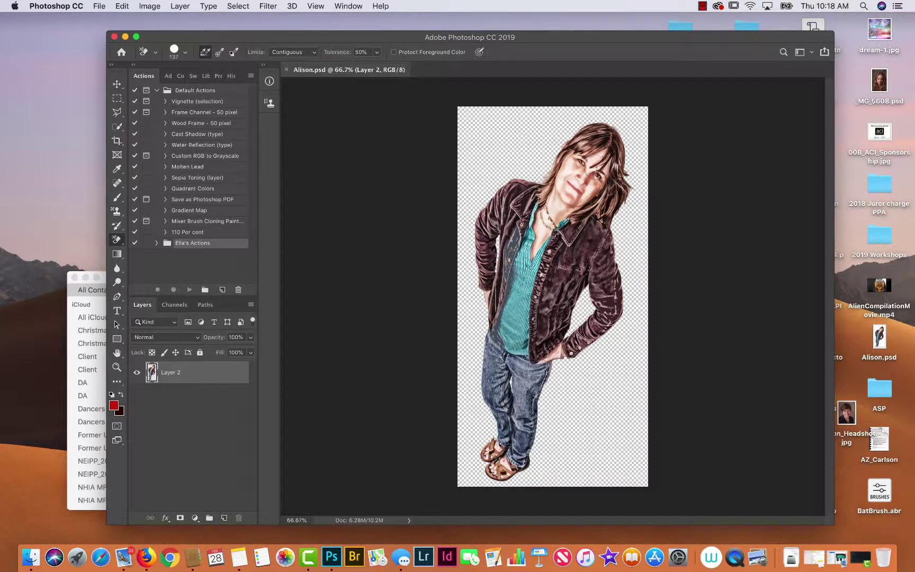
mouse_move(583, 161)
left_mouse_down()
mouse_move(556, 236)
mouse_move(569, 212)
mouse_move(560, 215)
left_mouse_up()
key("super+z")
Create a new action set named Ella_C_Demo.
left_click(205, 290)
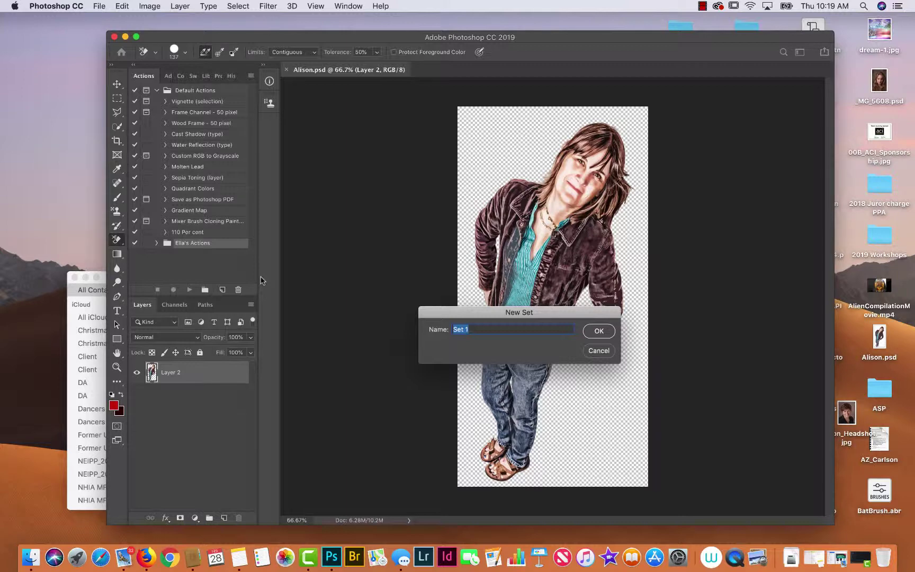
type("Demo")
key("BackSpace")
key("BackSpace")
key("BackSpace")
key("BackSpace")
type("Ella_C_Demo")
left_click(597, 331)
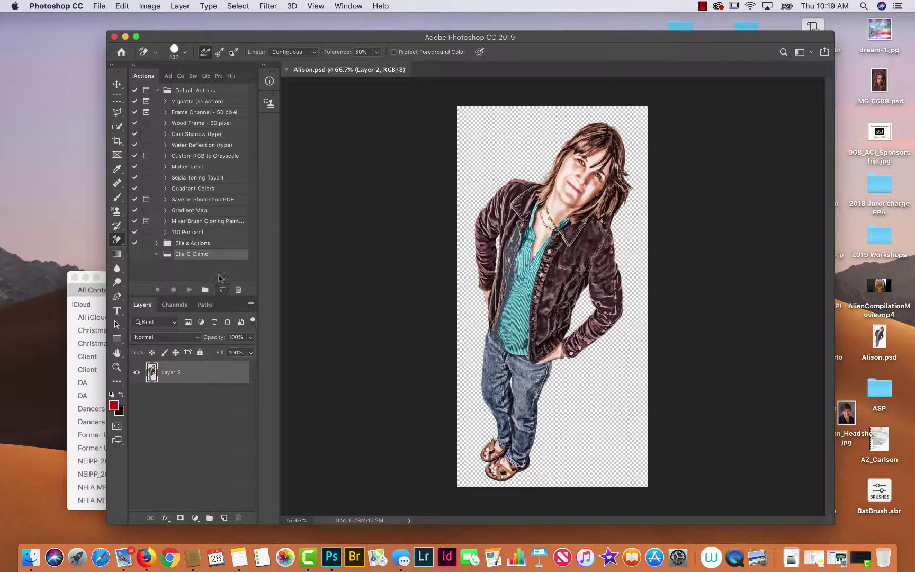
Create a new action named Demo in the Ella_C_Demo set and start recording it.
left_click(222, 291)
left_click(222, 291)
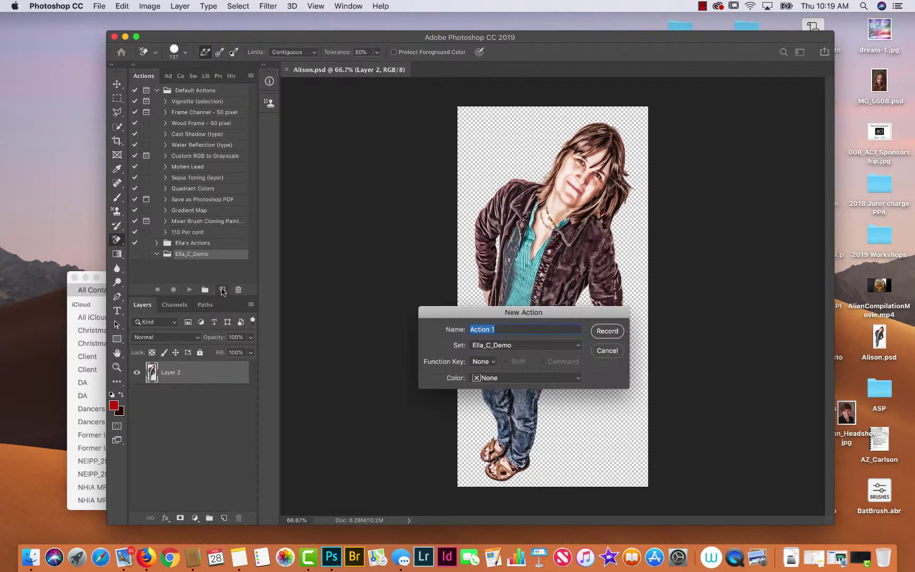
type("Demo")
left_click(607, 331)
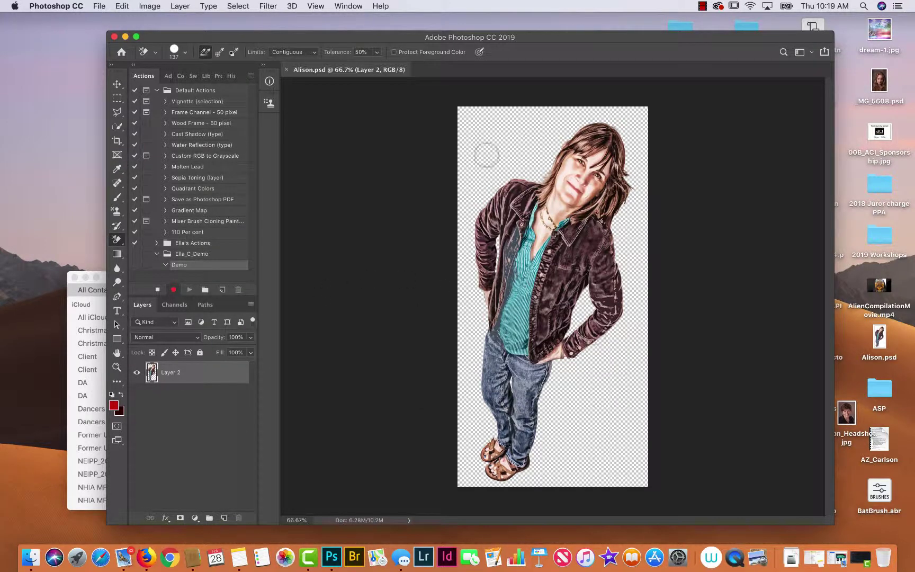
Apply a Hue/Saturation adjustment to the portrait layer with Colorize enabled and the hue set to 214.
left_click(144, 6)
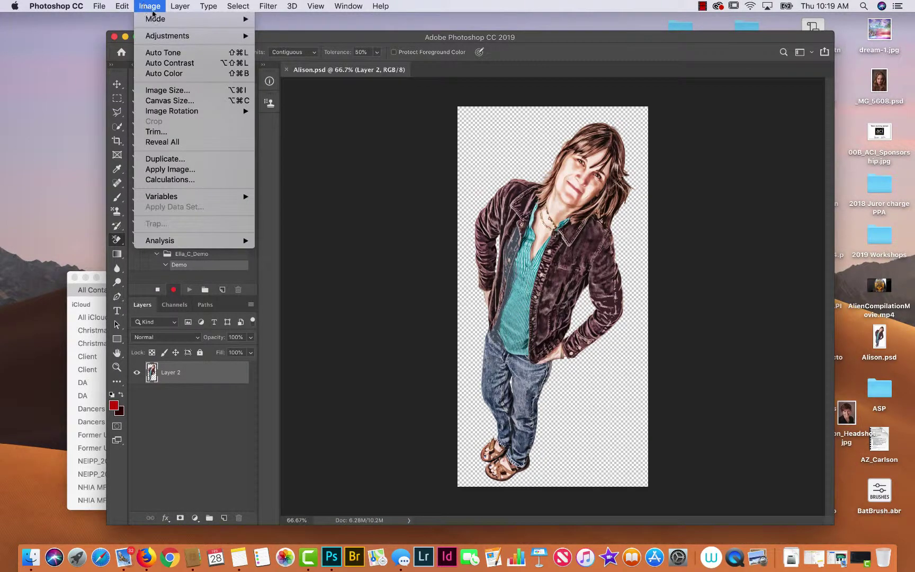
mouse_move(166, 37)
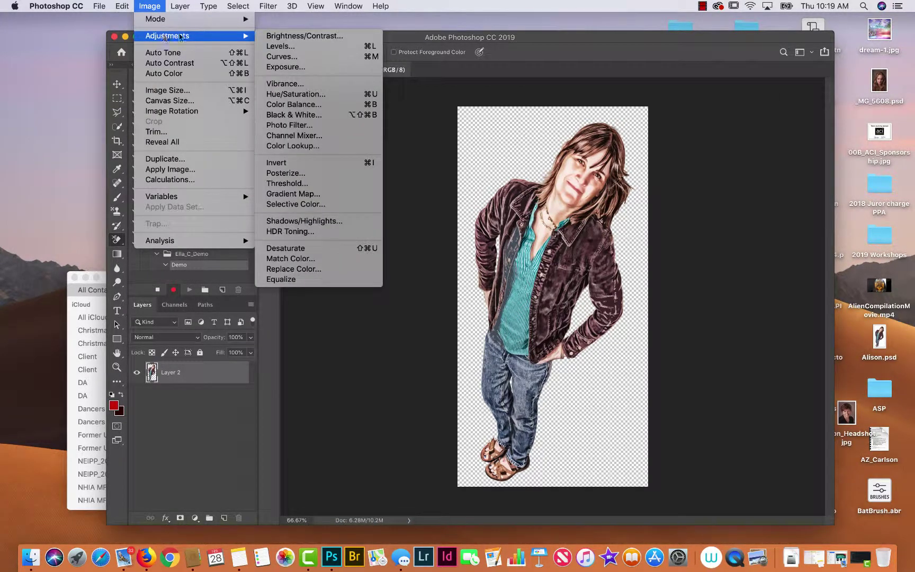
left_click(296, 94)
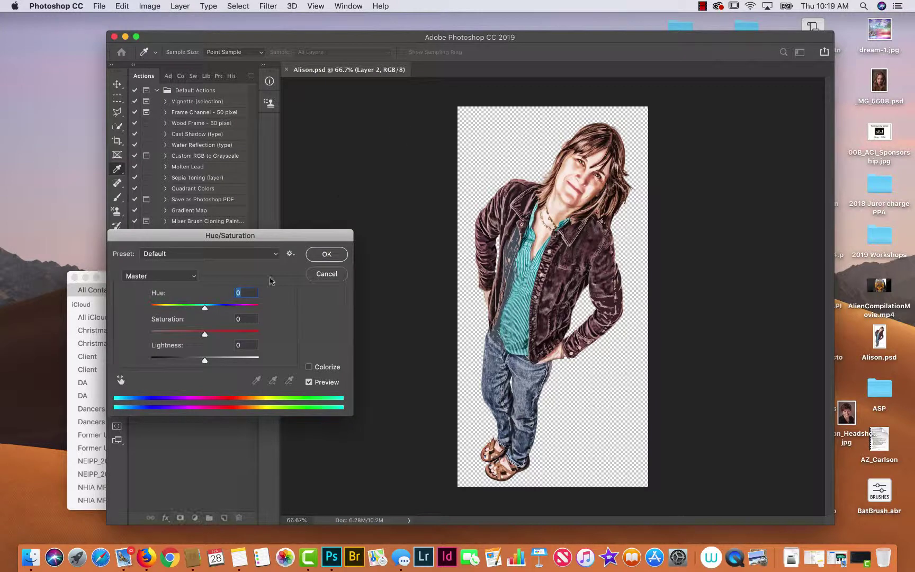
left_click(309, 367)
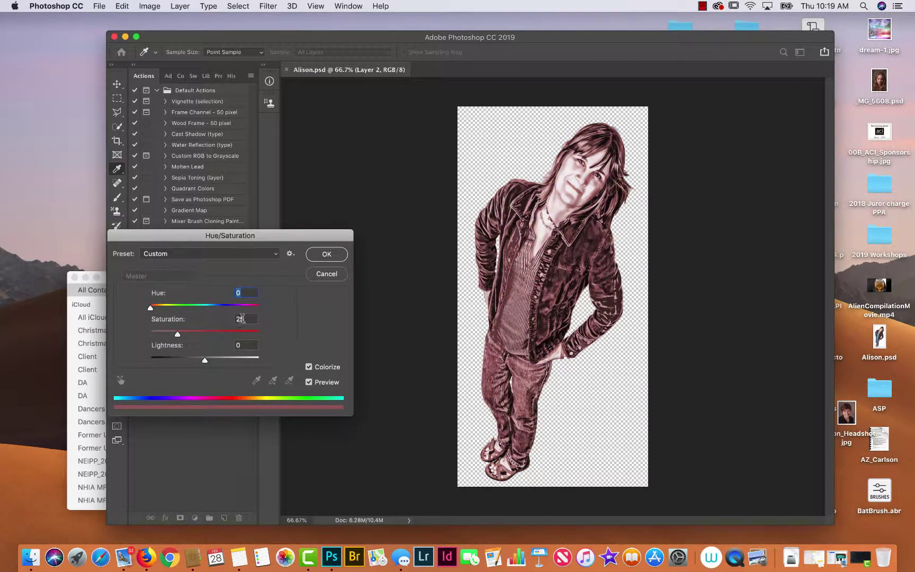
left_click_drag(150, 309, 215, 311)
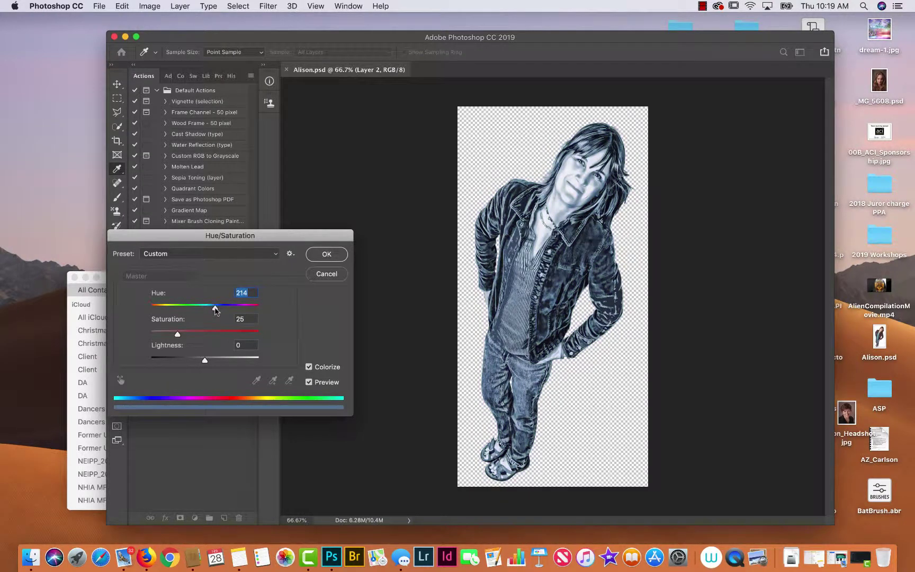
left_click(319, 255)
Apply the artistic Dry Brush effect from the Filter Gallery to the portrait with Brush Size 1.
left_click(151, 6)
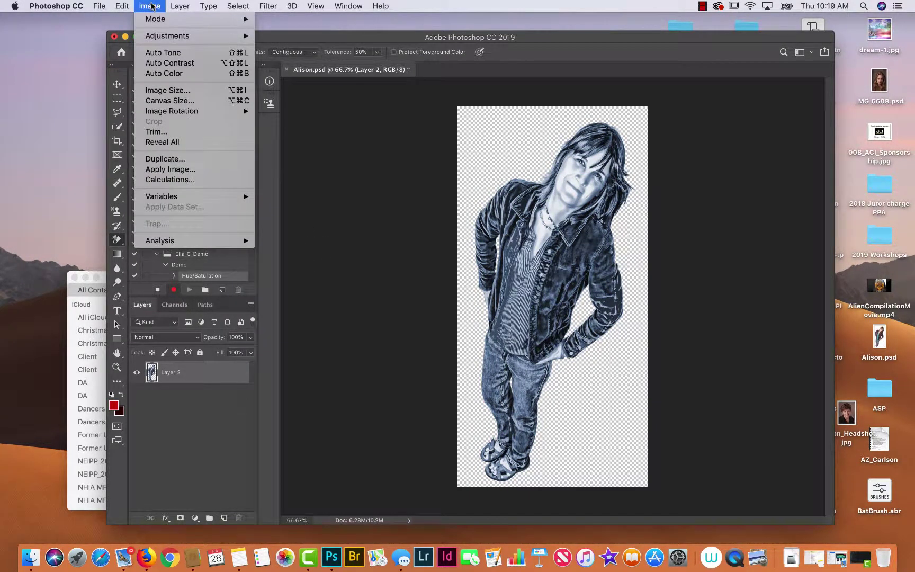
mouse_move(270, 6)
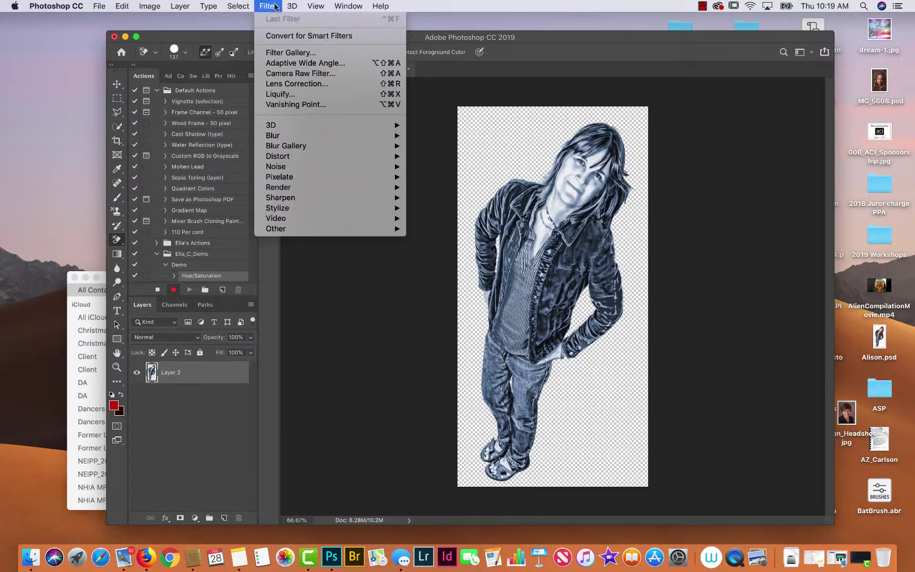
left_click(278, 52)
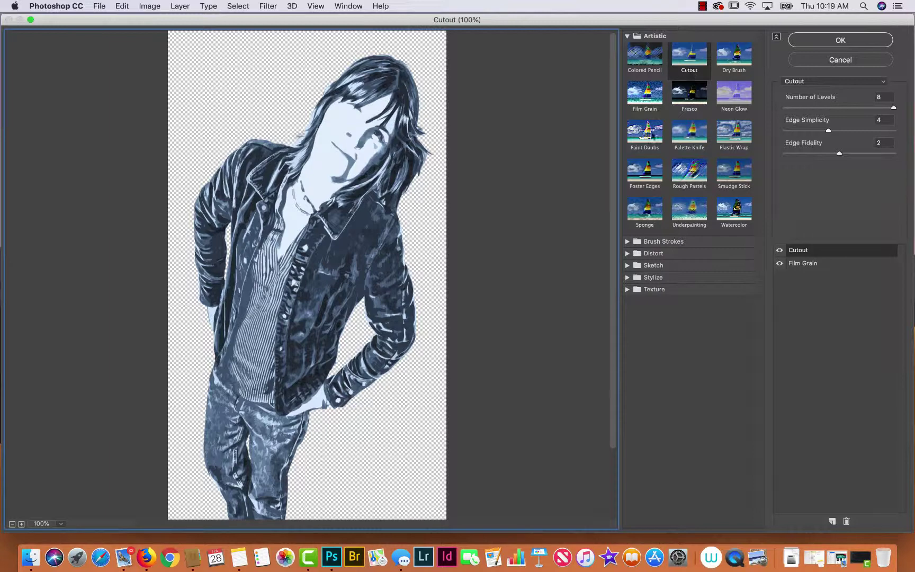
left_click(647, 136)
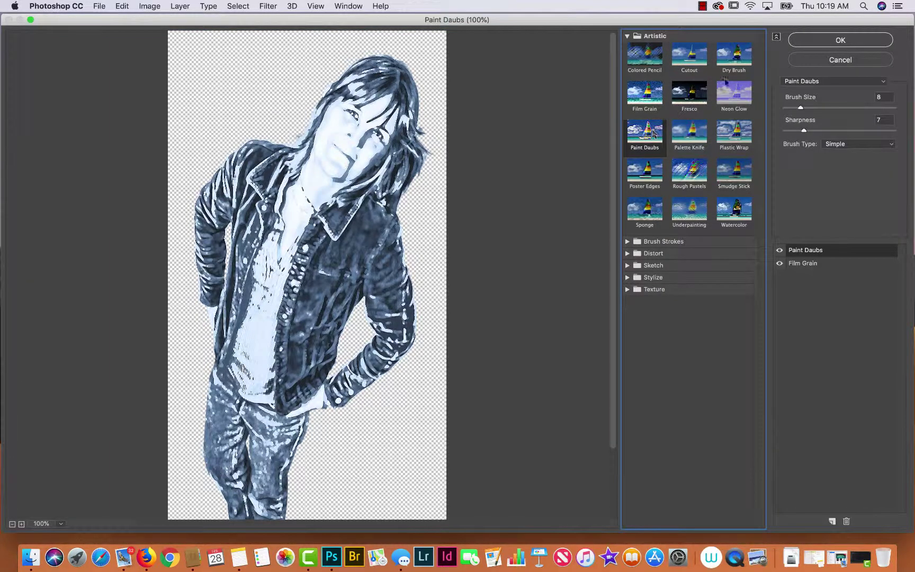
left_click(734, 53)
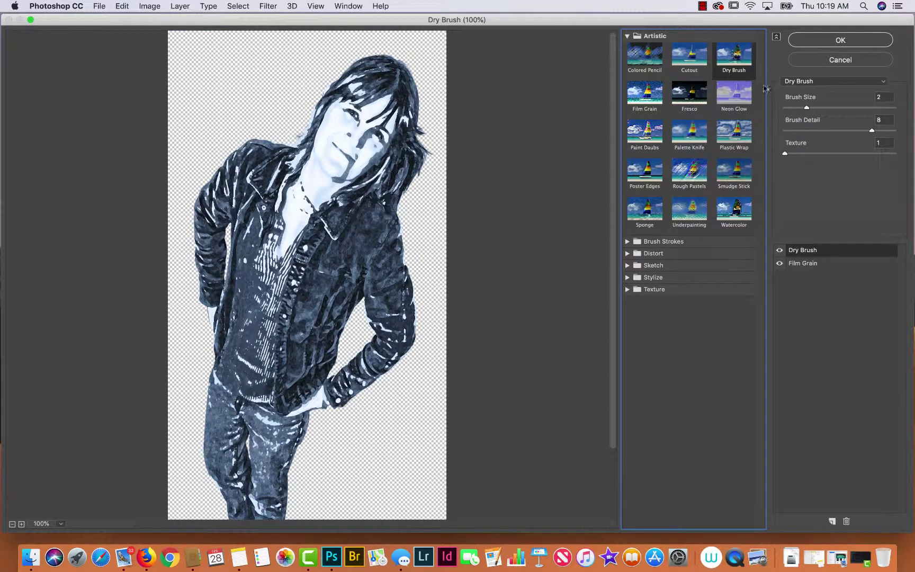
left_click(806, 108)
left_click_drag(807, 108, 796, 108)
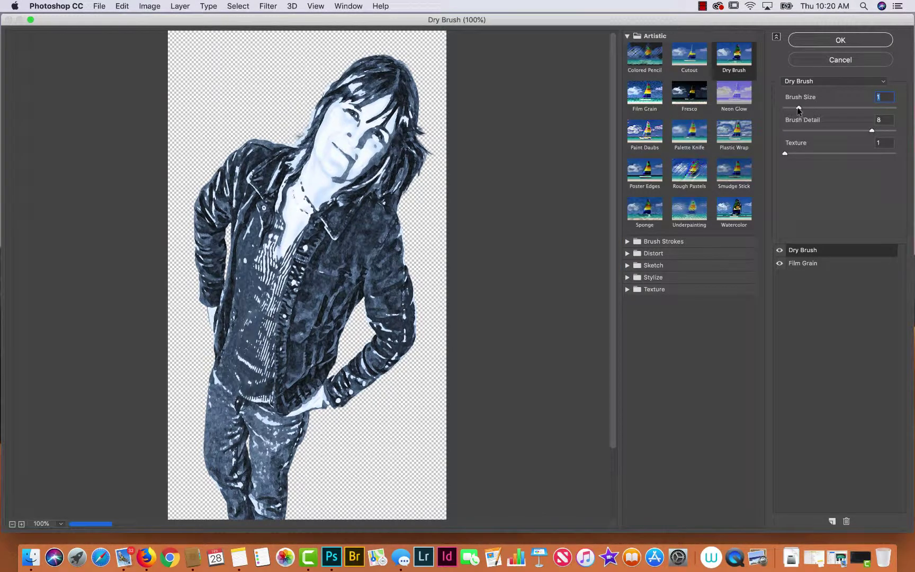
left_click_drag(786, 154, 810, 154)
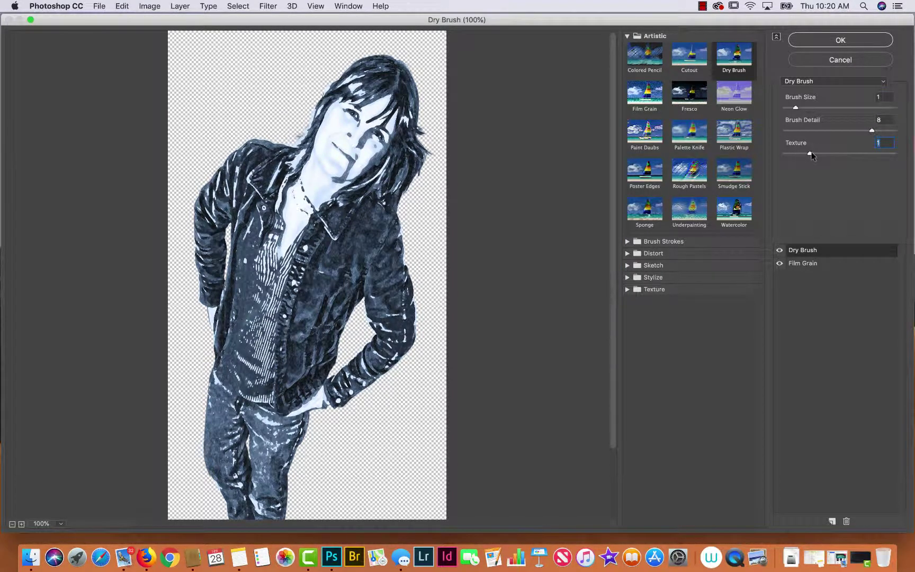
left_click(795, 43)
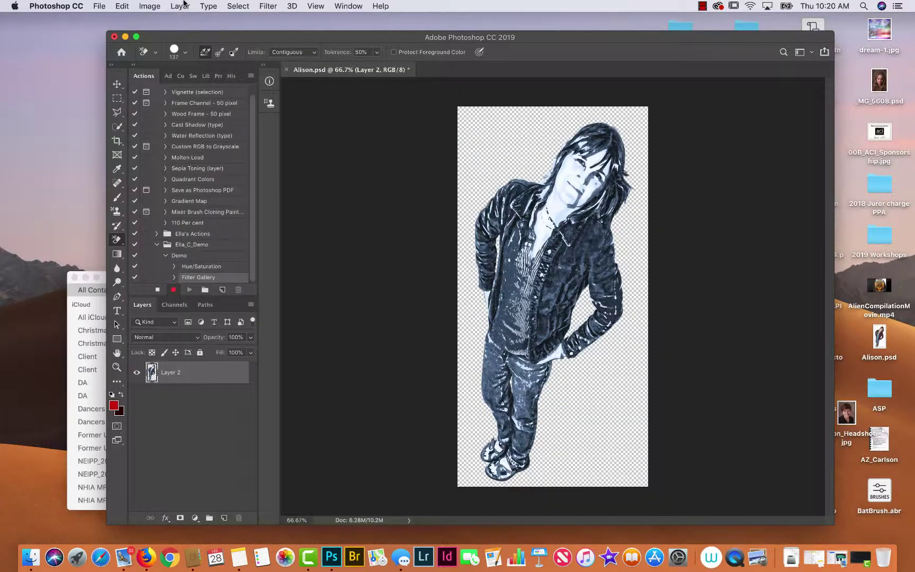
Resize the image to a height of 640 pixels, using pixels as the unit.
left_click(150, 5)
left_click(151, 91)
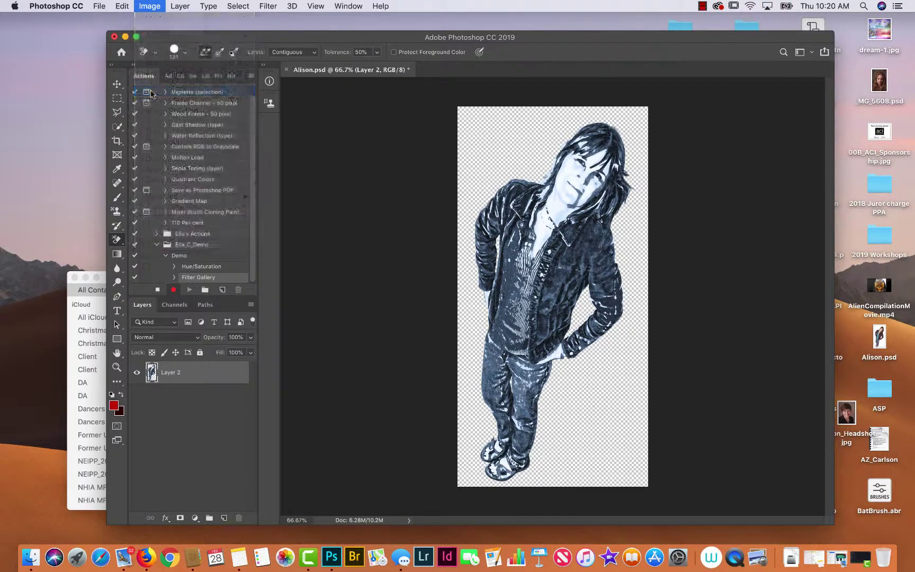
left_click(612, 239)
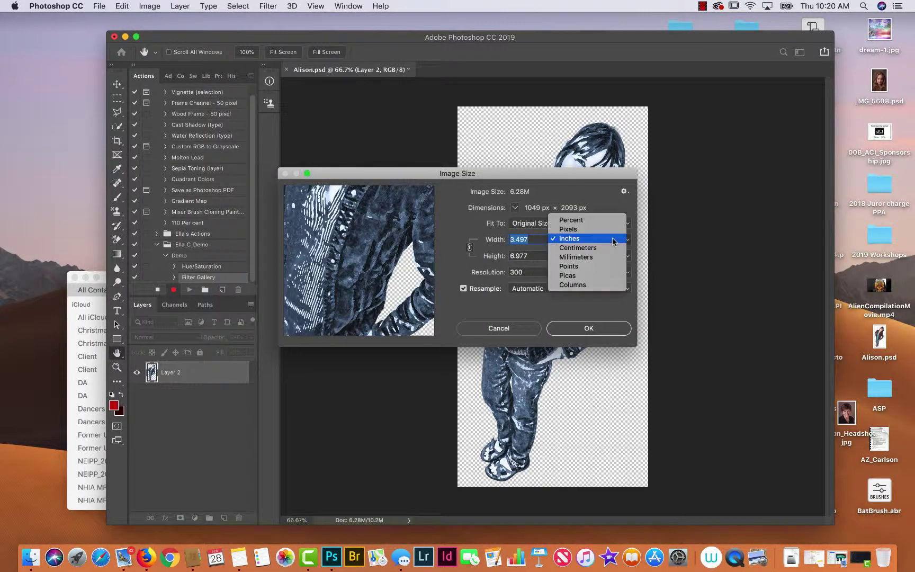
left_click(607, 230)
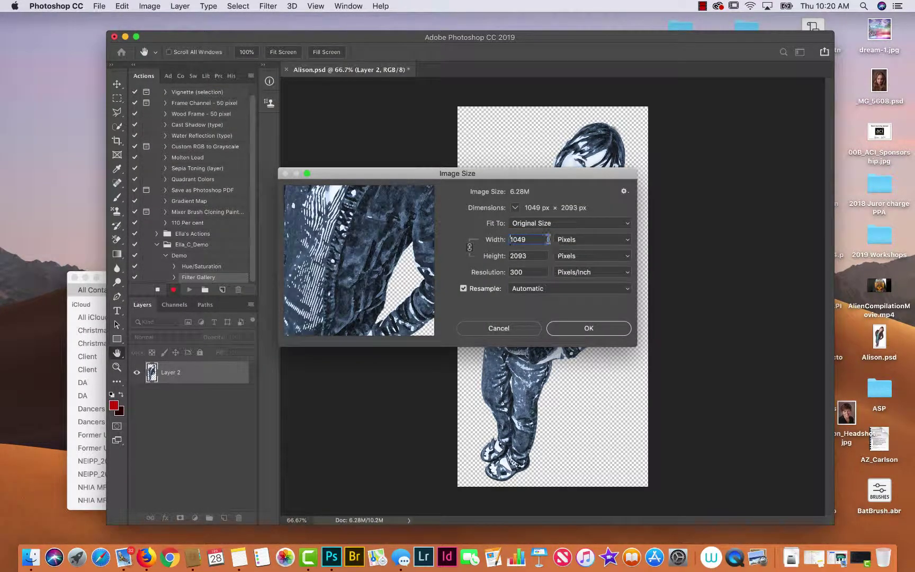
left_click(500, 255)
type("640")
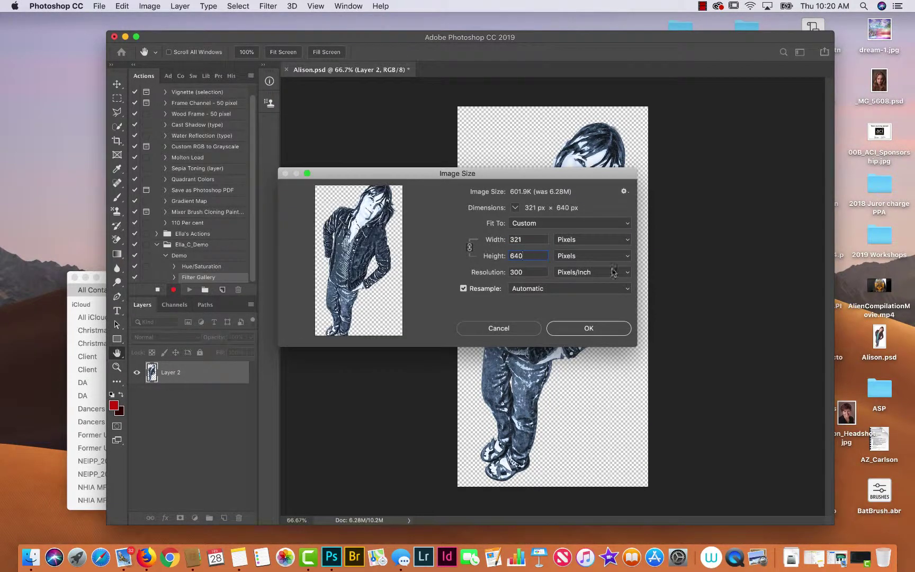
left_click(563, 331)
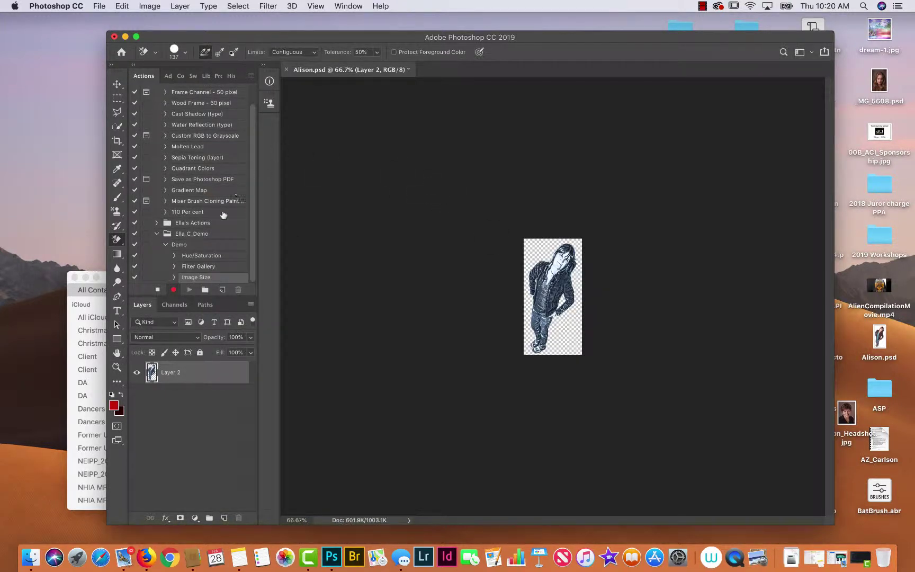
Stop recording the Demo action.
left_click(159, 290)
left_click(173, 289)
left_click(157, 290)
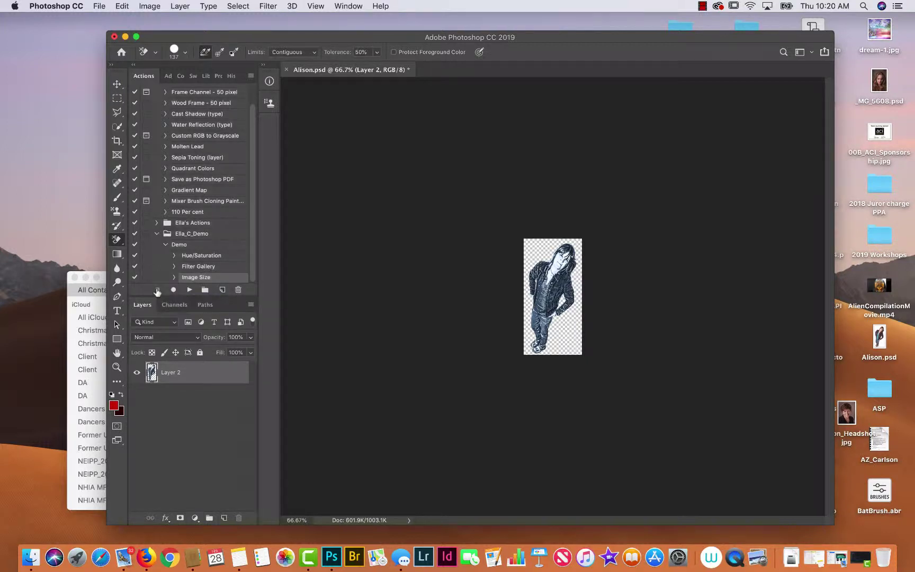
Collapse the Ella_C_Demo action set and save it to the Desktop as Ella_C_Demo.atn.
left_click(166, 245)
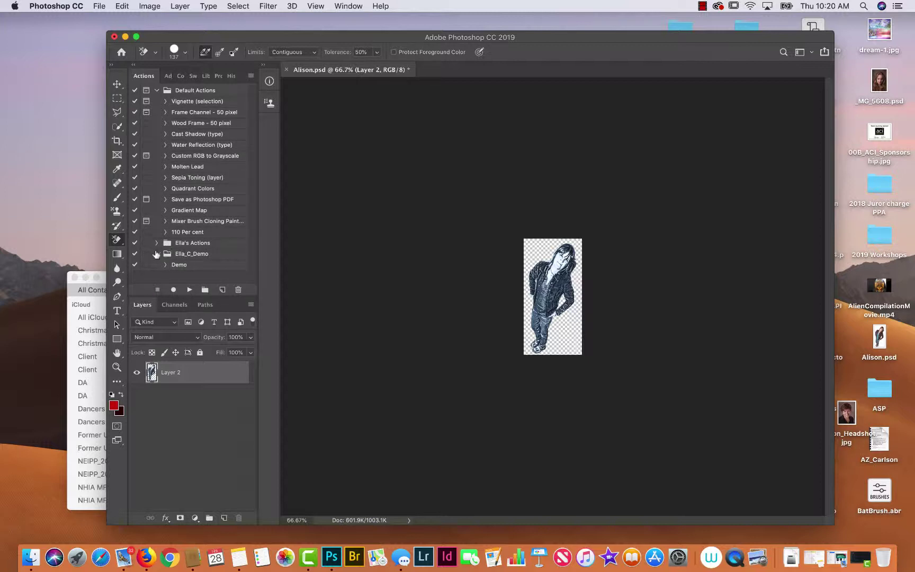
left_click(157, 253)
left_click(183, 255)
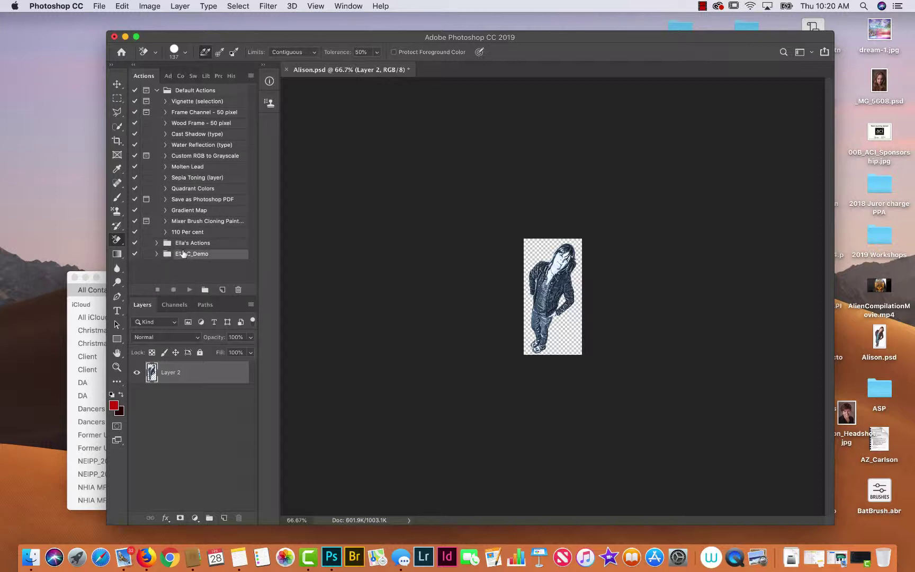
left_click(251, 76)
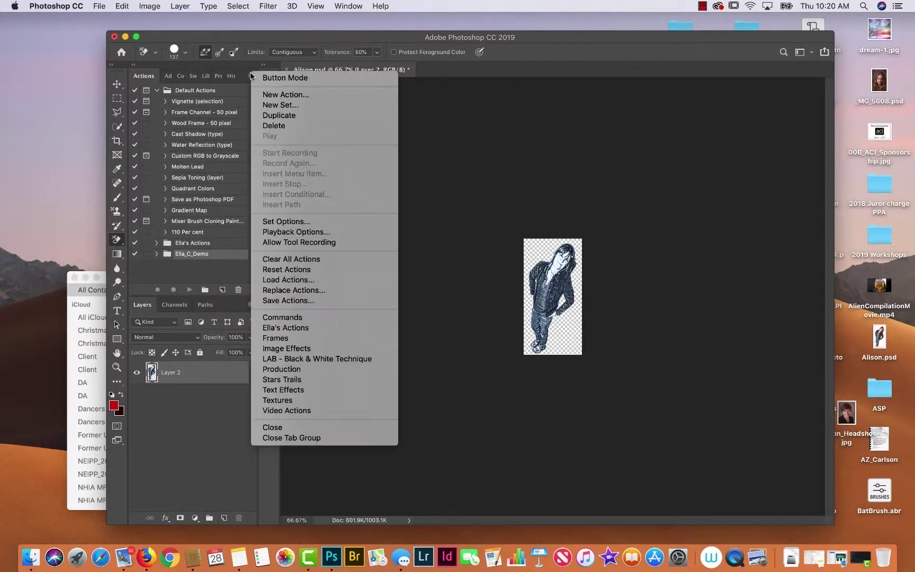
left_click(279, 302)
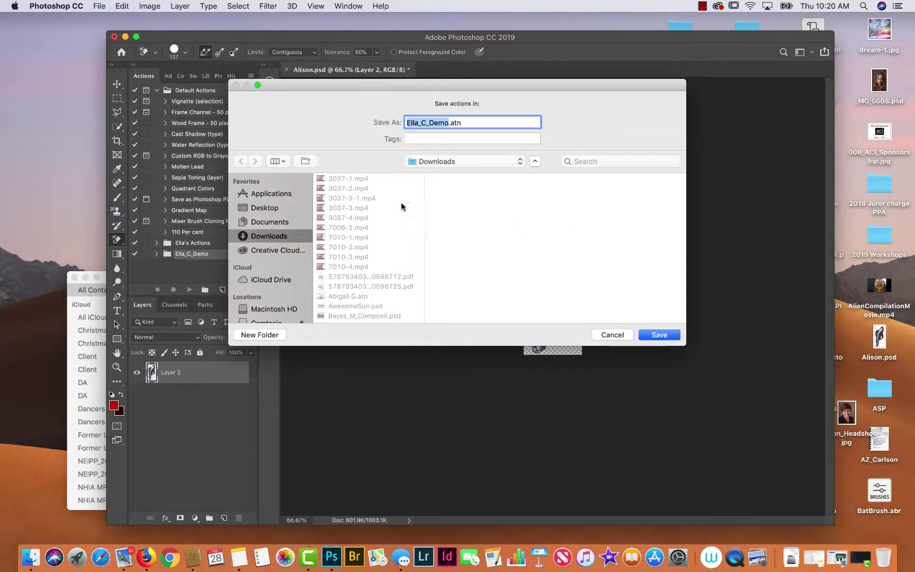
left_click(273, 208)
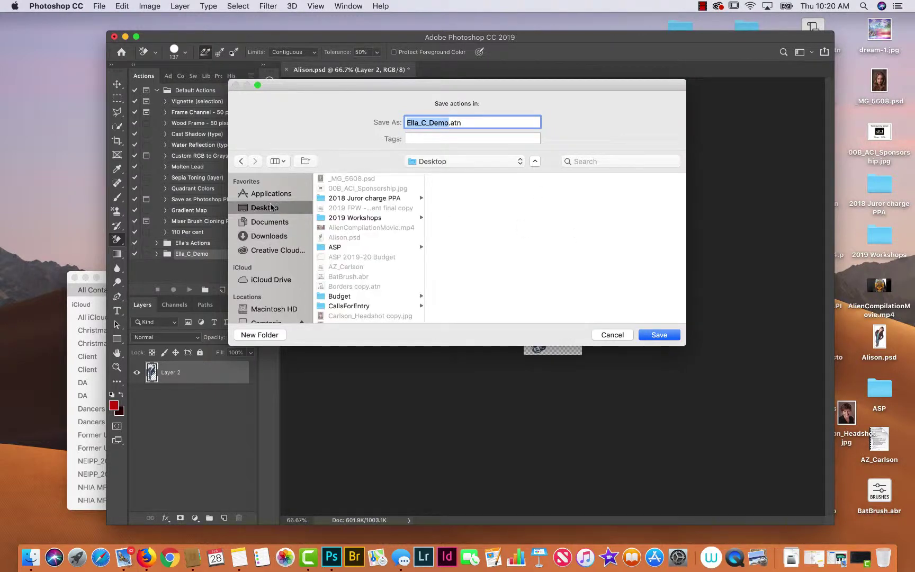
left_click(655, 335)
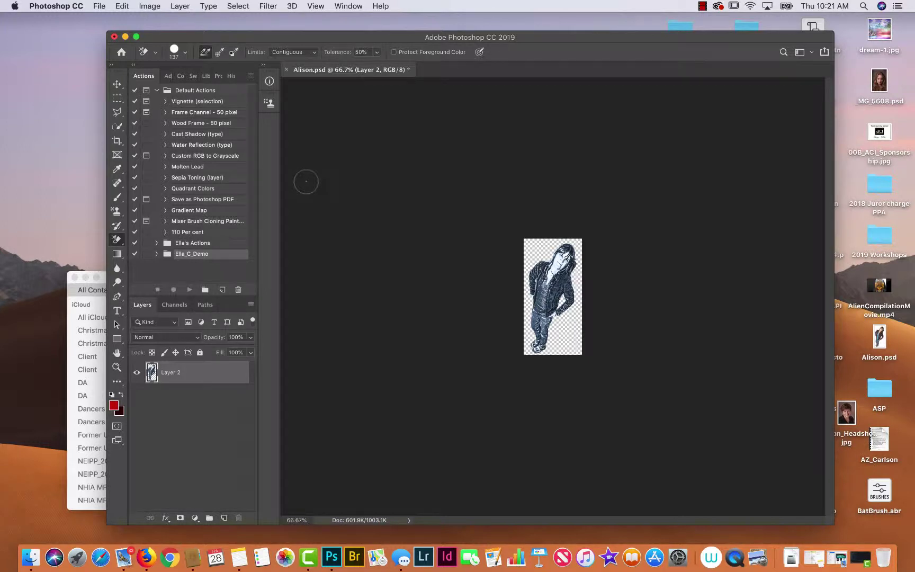
Create a history snapshot of the image's current state.
left_click_drag(279, 36, 256, 25)
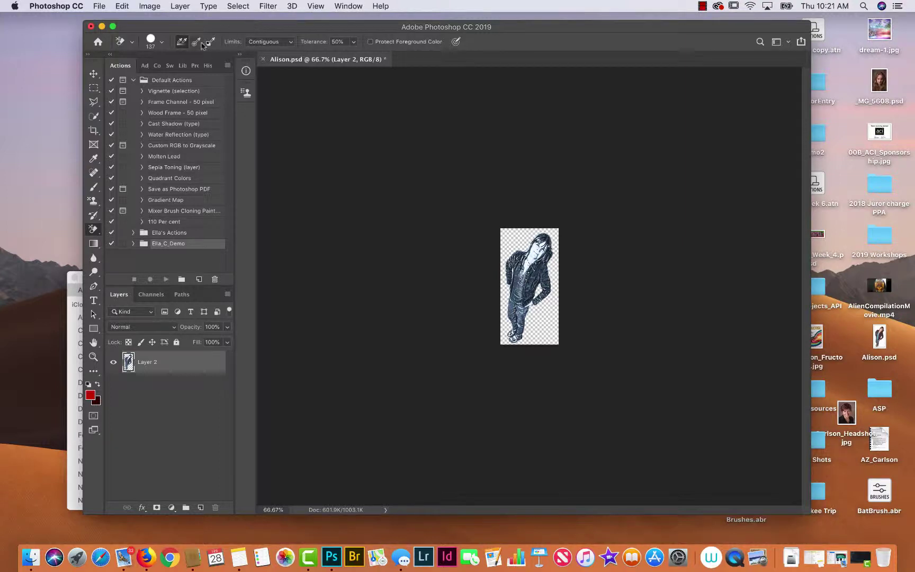
left_click(205, 68)
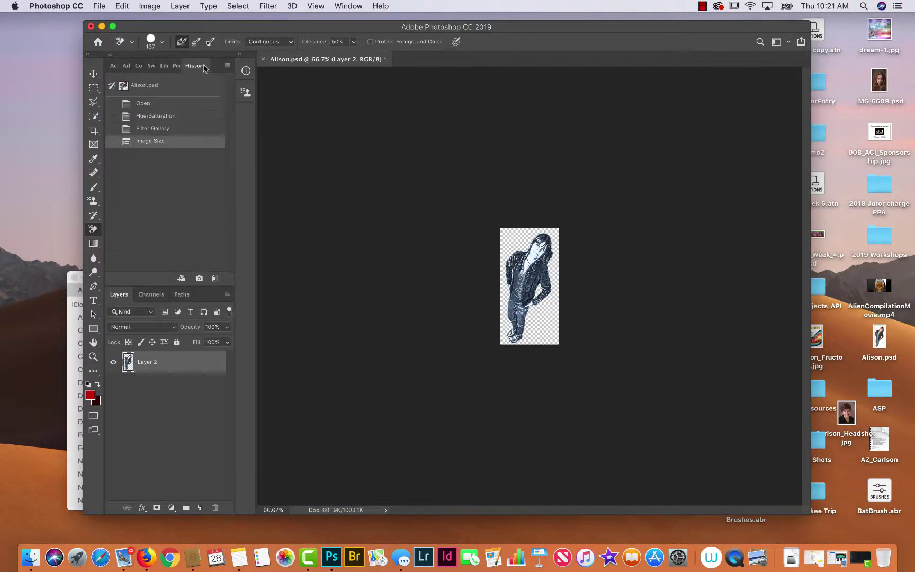
left_click(200, 279)
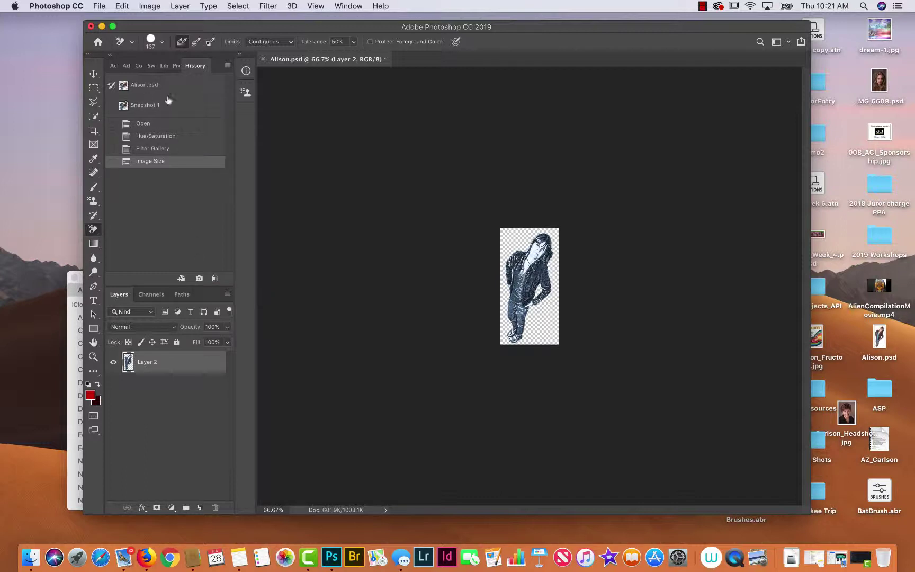